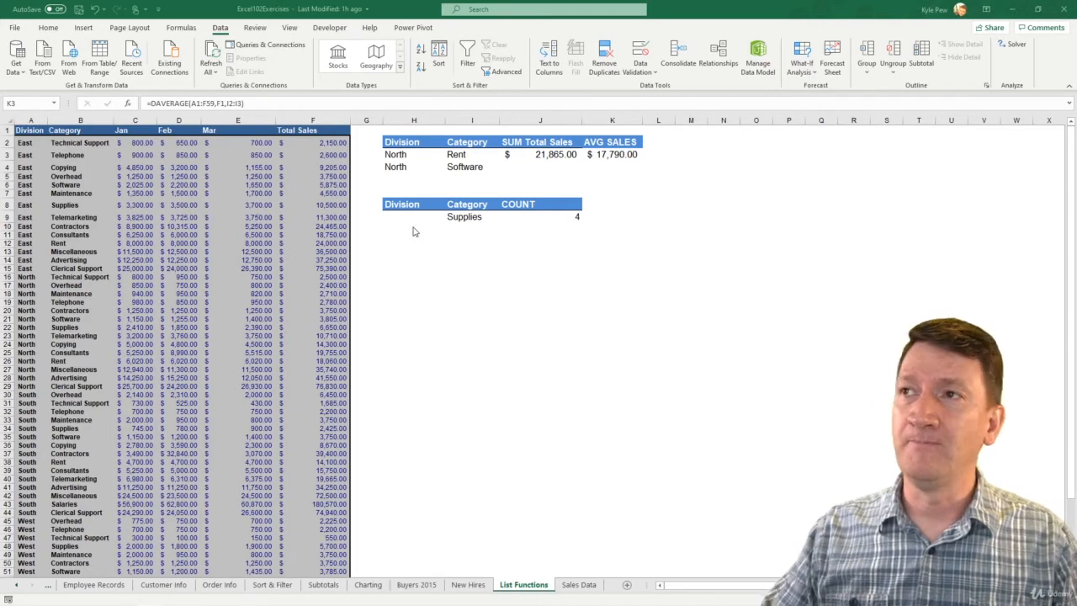
Step: Insert two blank rows above the table's header row and make row 1 taller
click(7, 130)
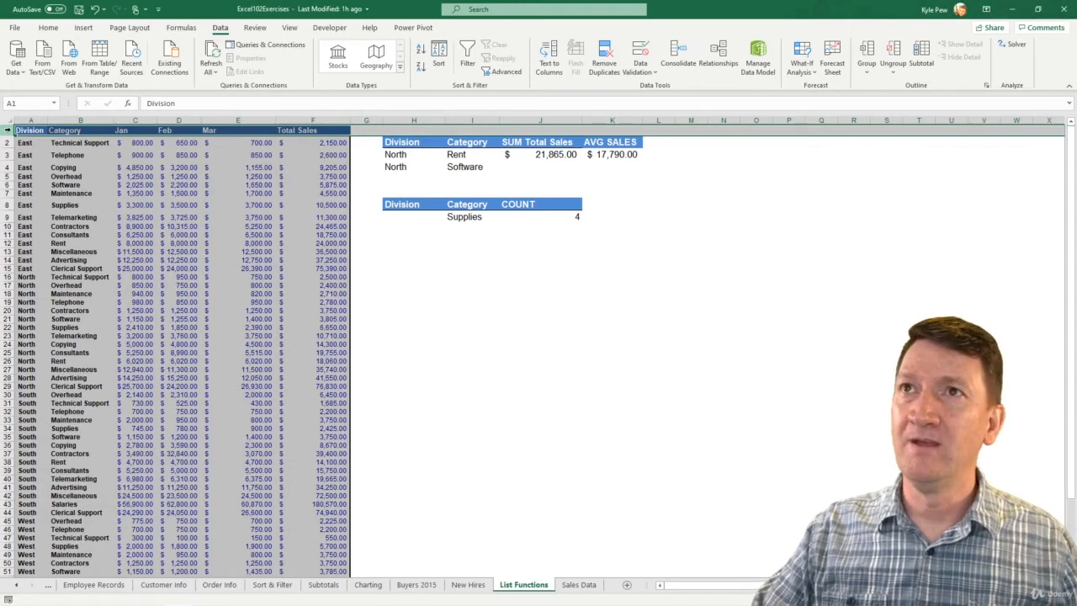
right_click(6, 131)
click(31, 221)
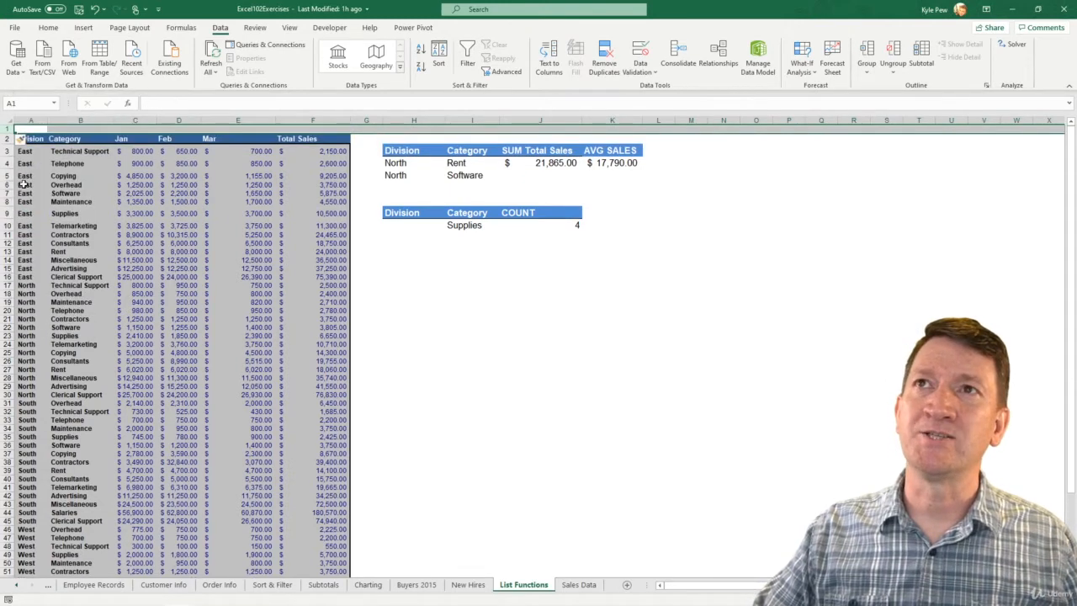
right_click(9, 128)
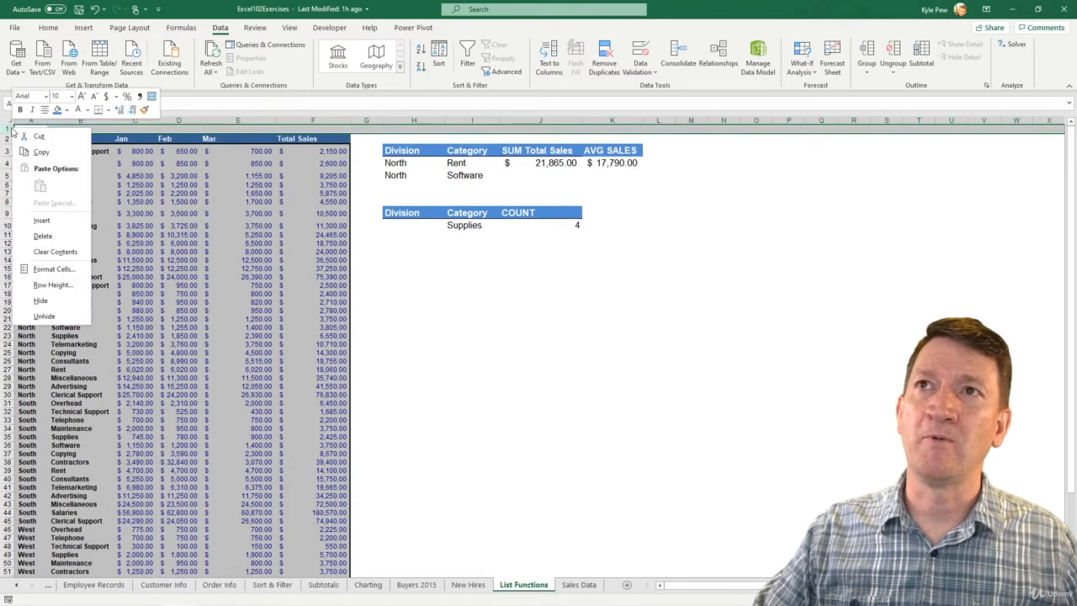
click(44, 221)
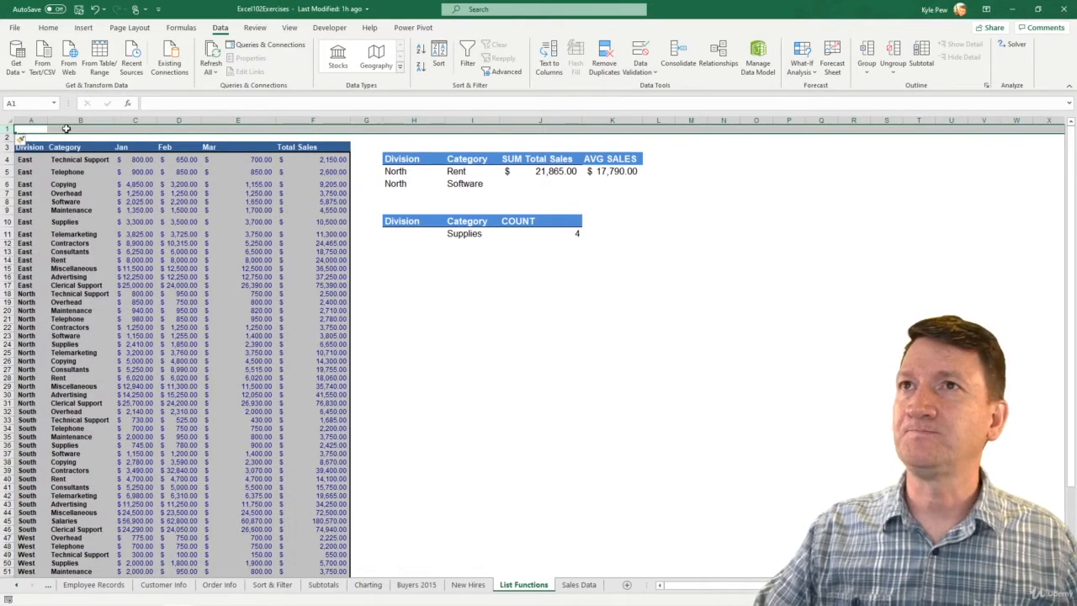
drag(6, 131, 8, 147)
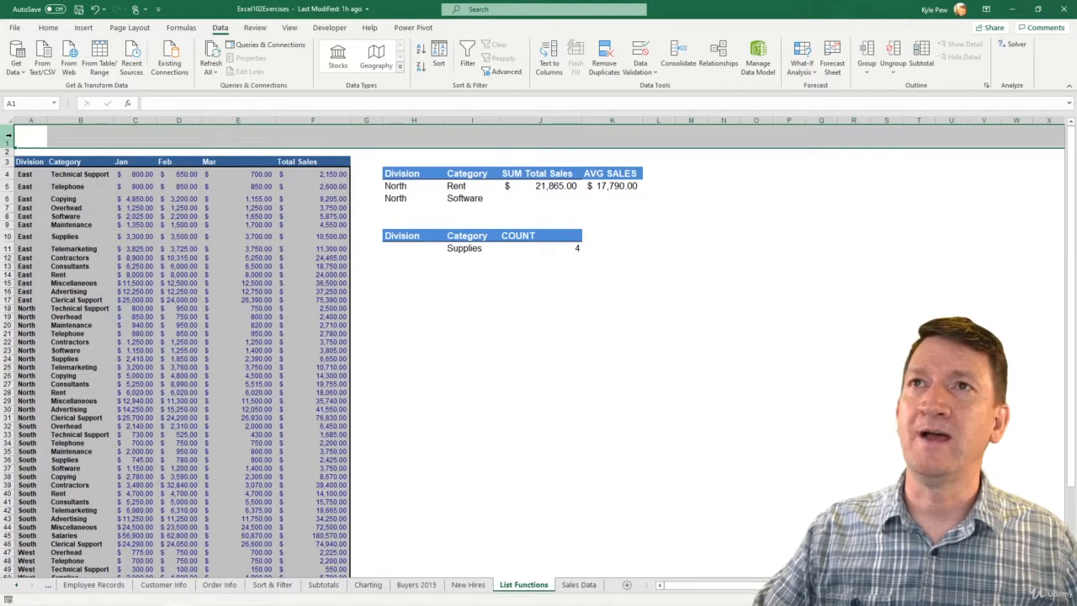
Step: Enter =SUM(F4:F61) in cell E1 to total the Total Sales column
click(244, 137)
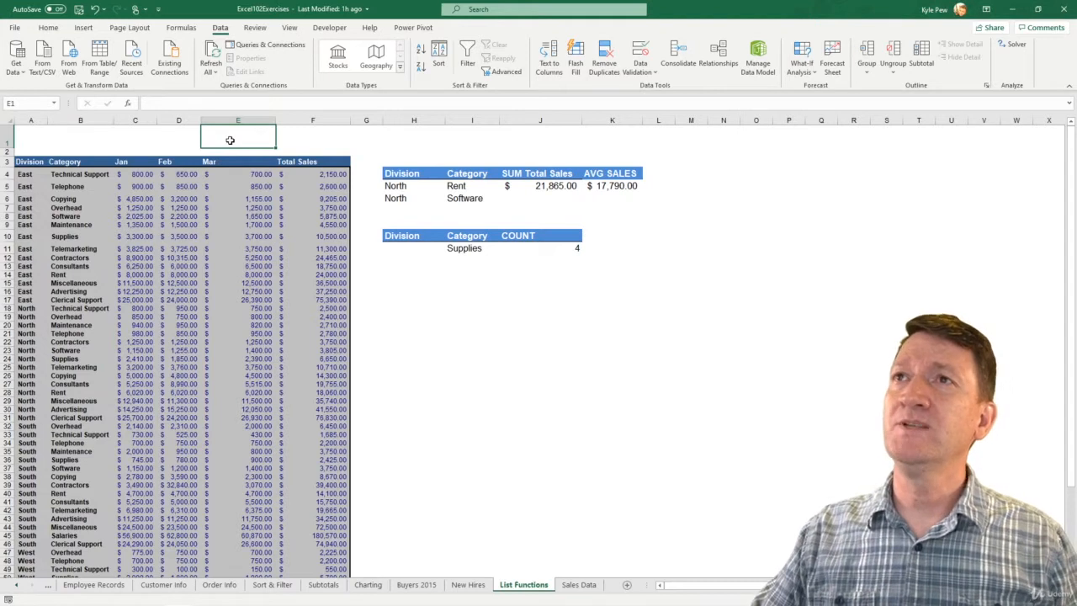
text(=)
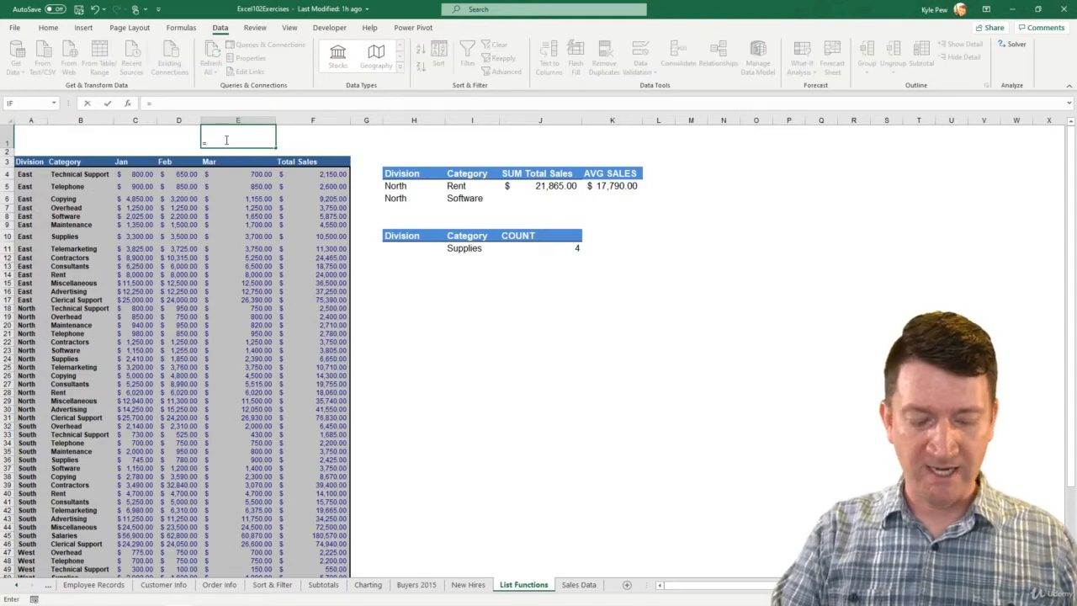
text(SUM()
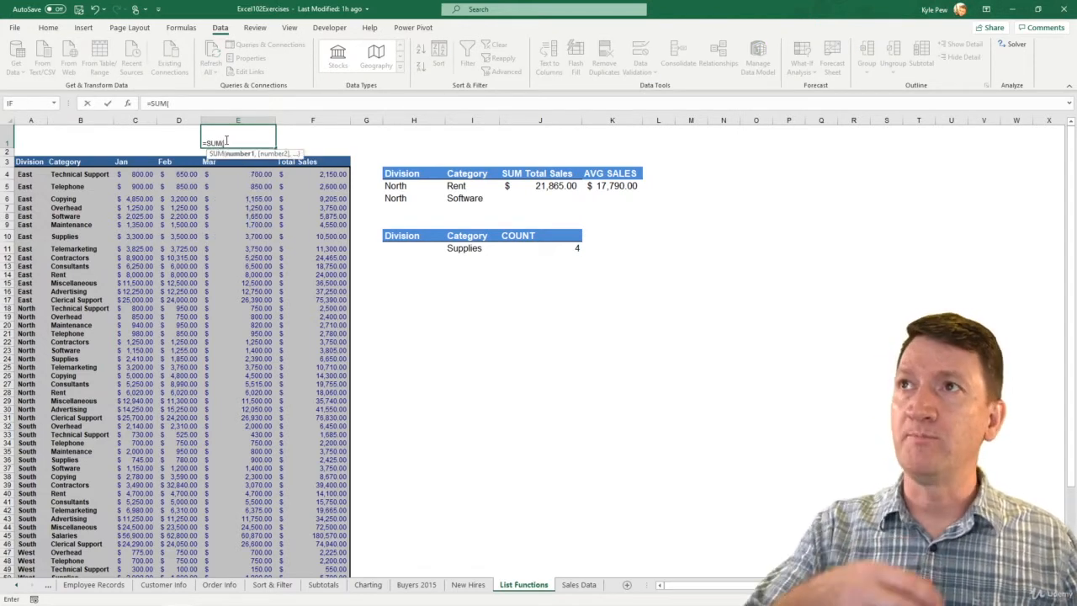
click(302, 174)
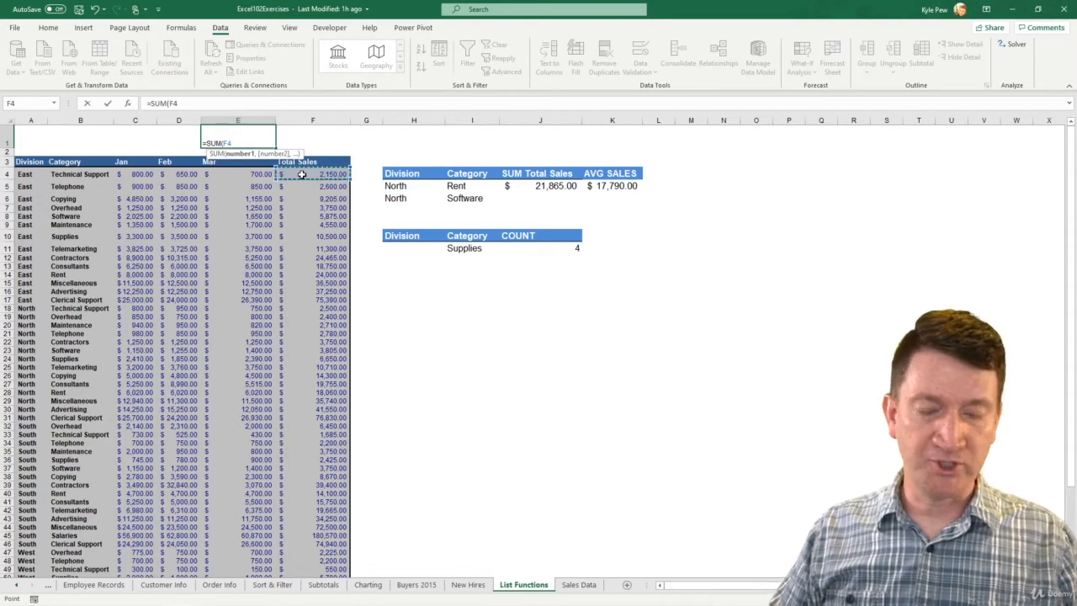
key(ctrl+shift+Down)
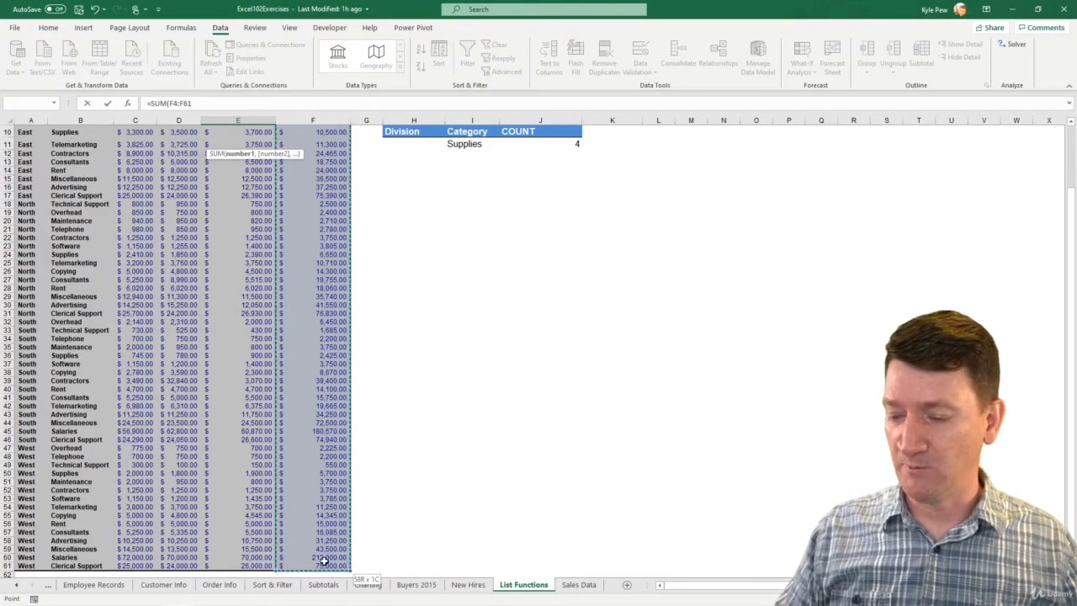
key(Escape)
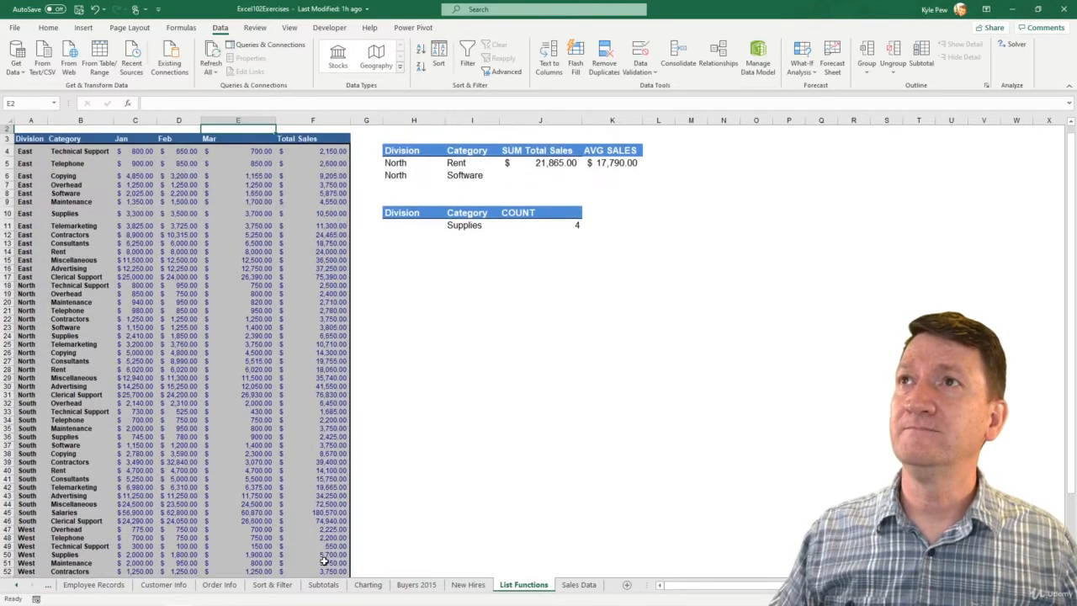
scroll(326, 350, down, 1)
scroll(327, 346, up, 2)
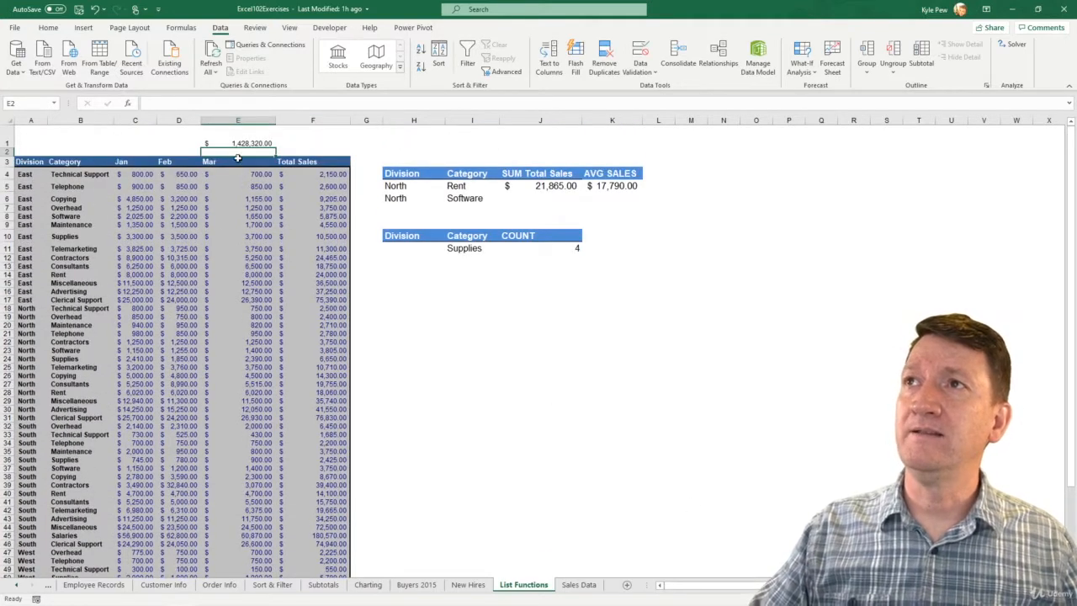
Step: Format cells E1:F1 with font size 16 and bold
drag(237, 143, 283, 134)
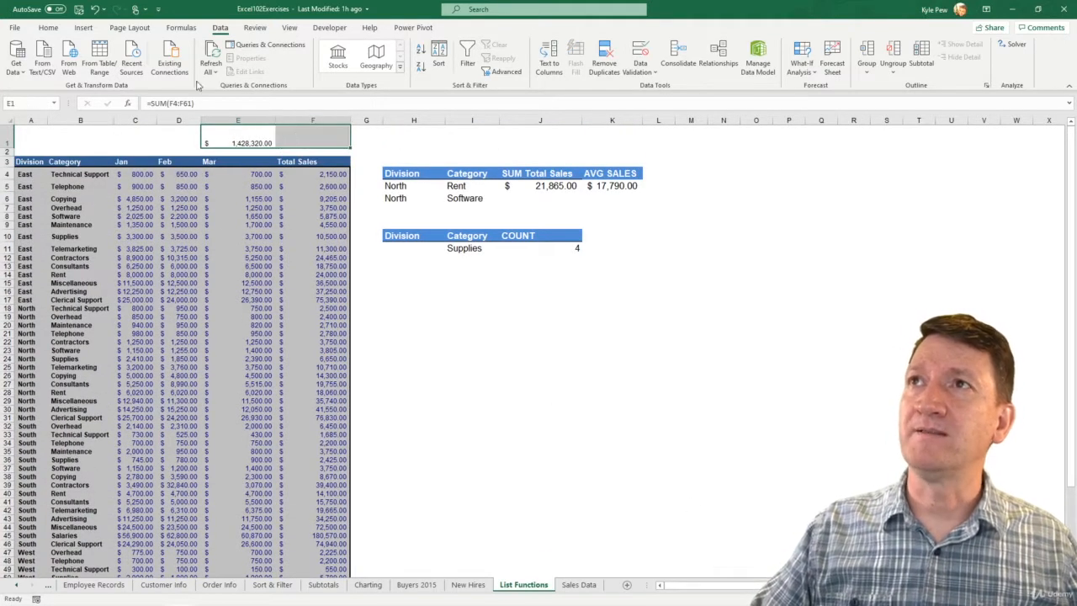
click(48, 27)
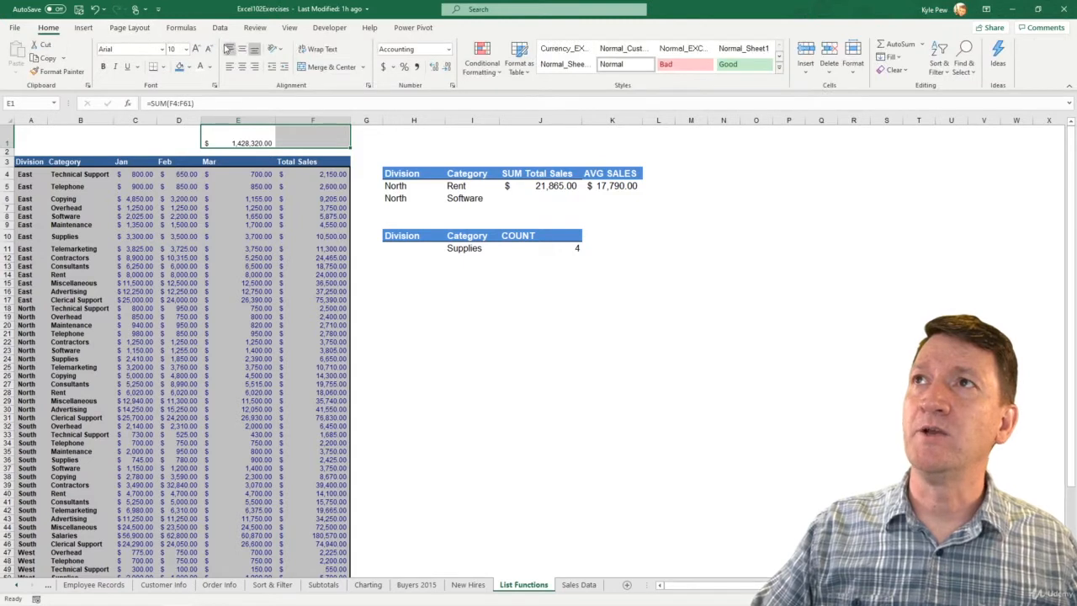
click(195, 49)
click(196, 49)
click(196, 49)
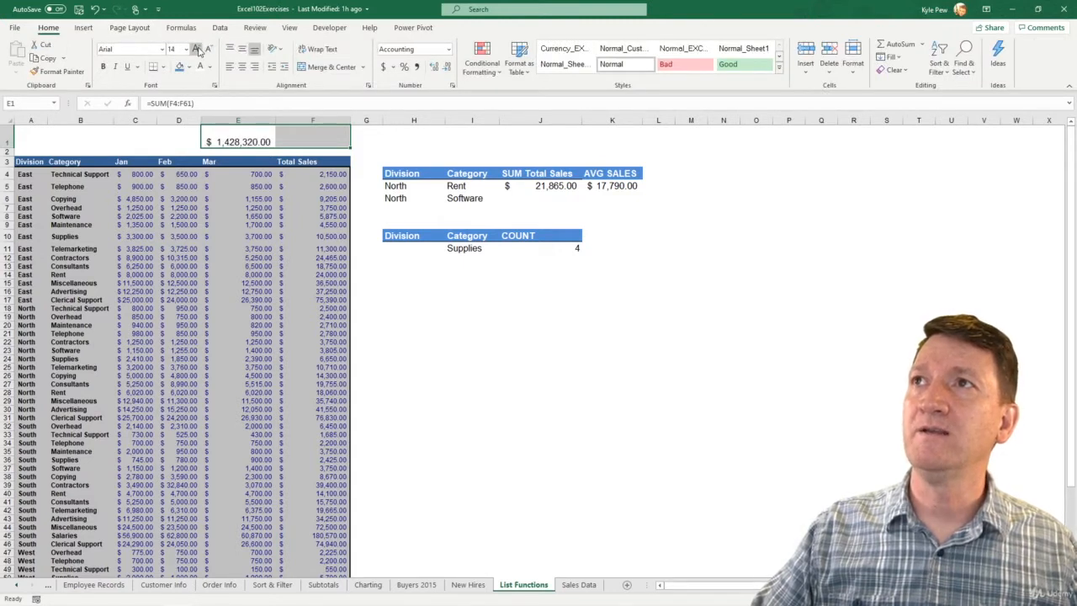
click(196, 49)
click(102, 66)
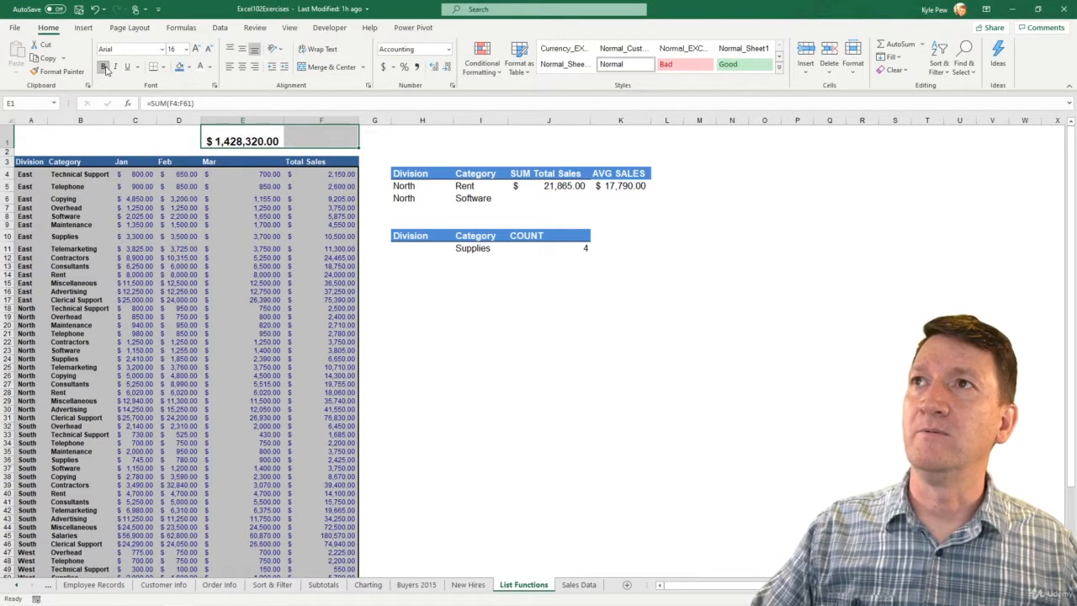
Step: Compare the SUM formula in E1 with the DSUM formula in J5 and its Category criteria
click(293, 138)
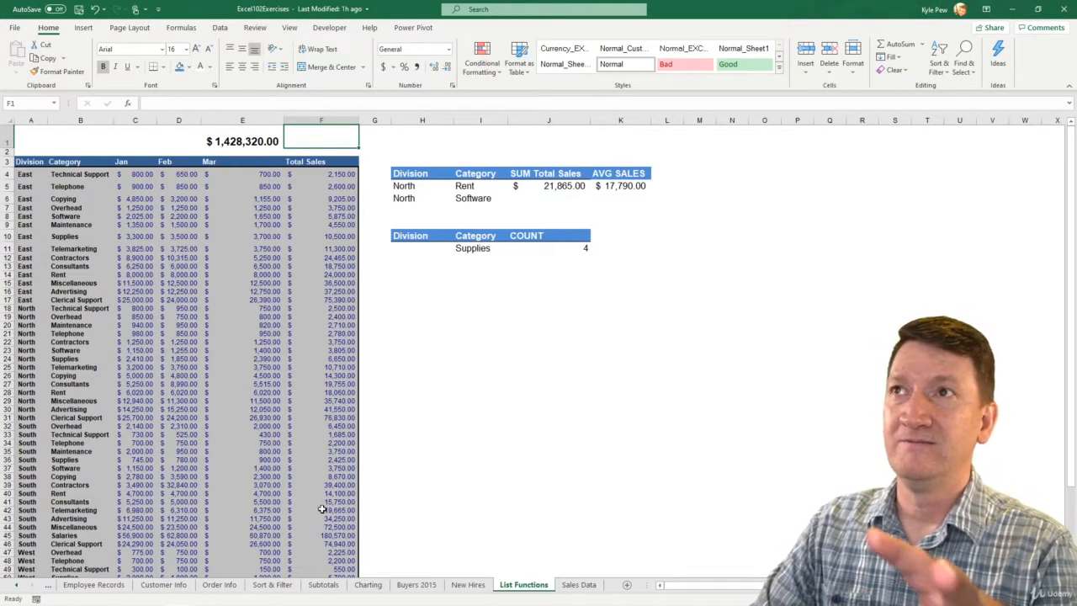
click(244, 140)
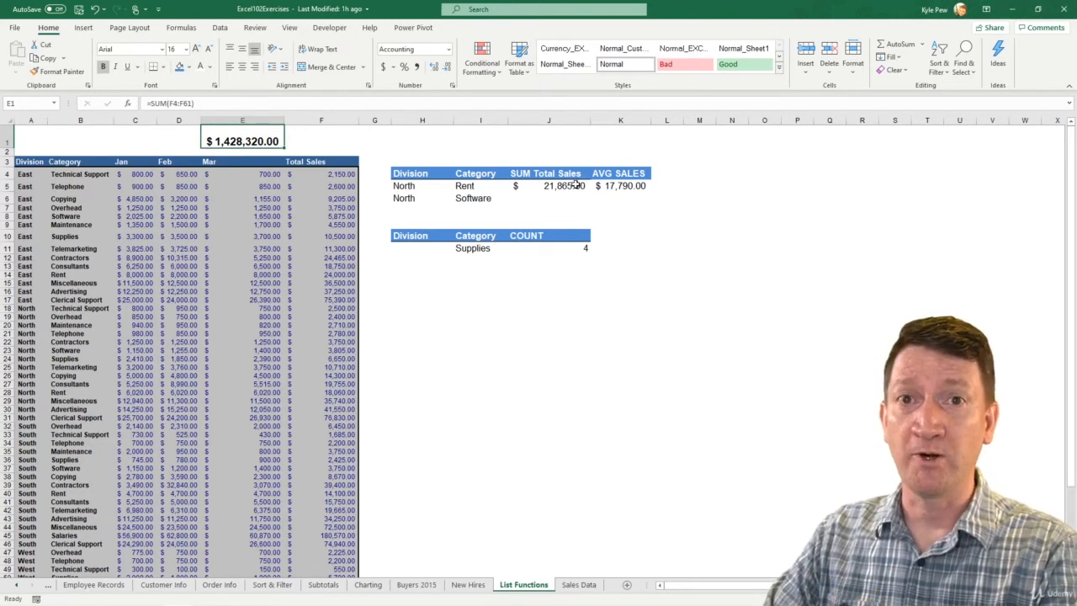
click(576, 183)
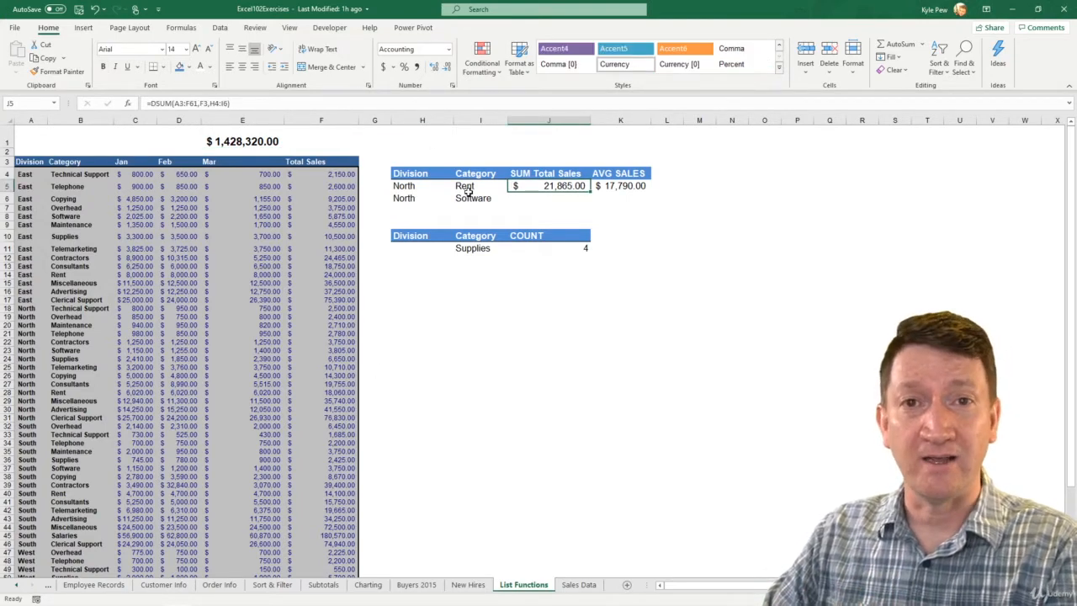
drag(464, 175, 465, 187)
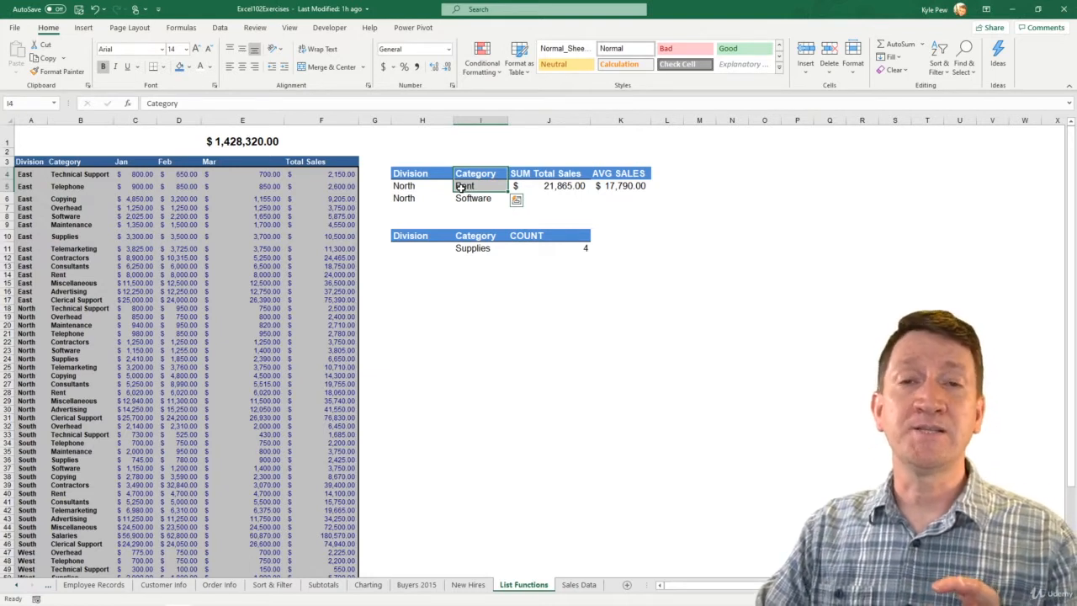
Step: Start a SUBTOTAL formula in cell F1 and open its function arguments dialog, moved clear of the Total Sales column's start
click(299, 140)
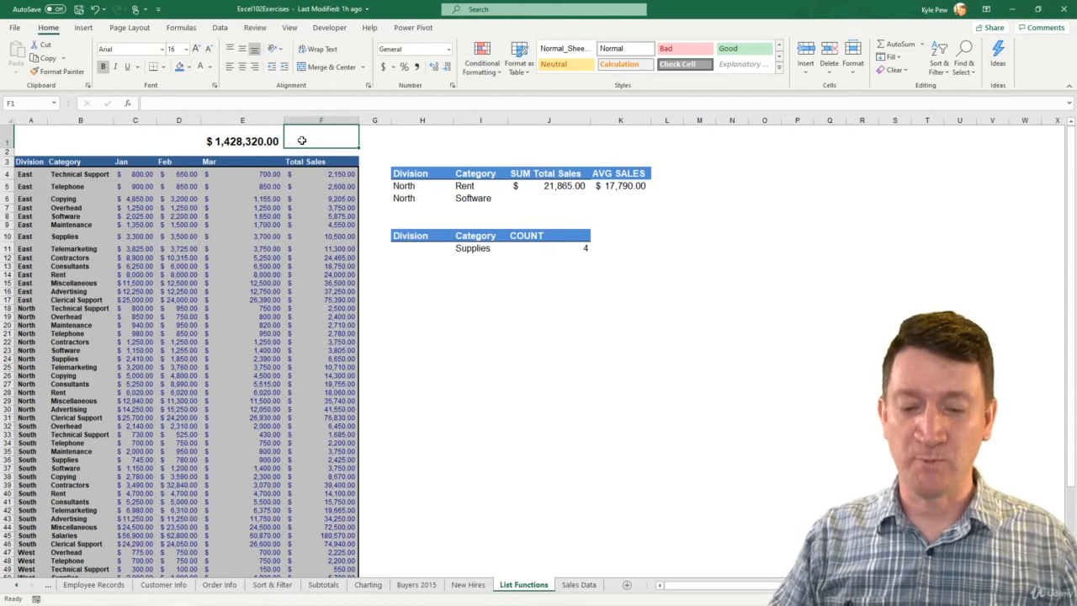
text(=sub)
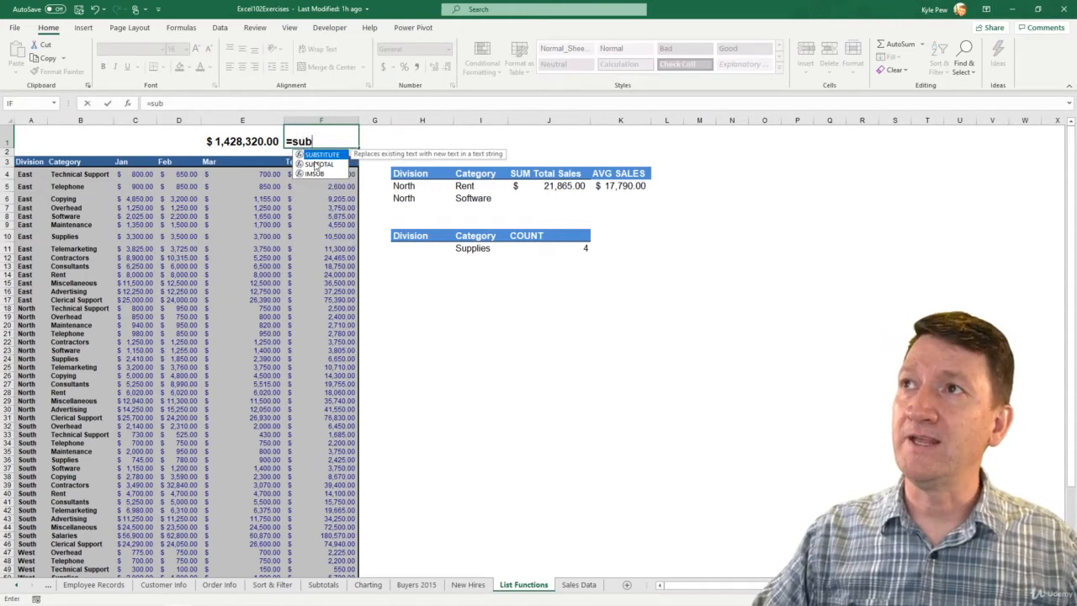
double_click(319, 165)
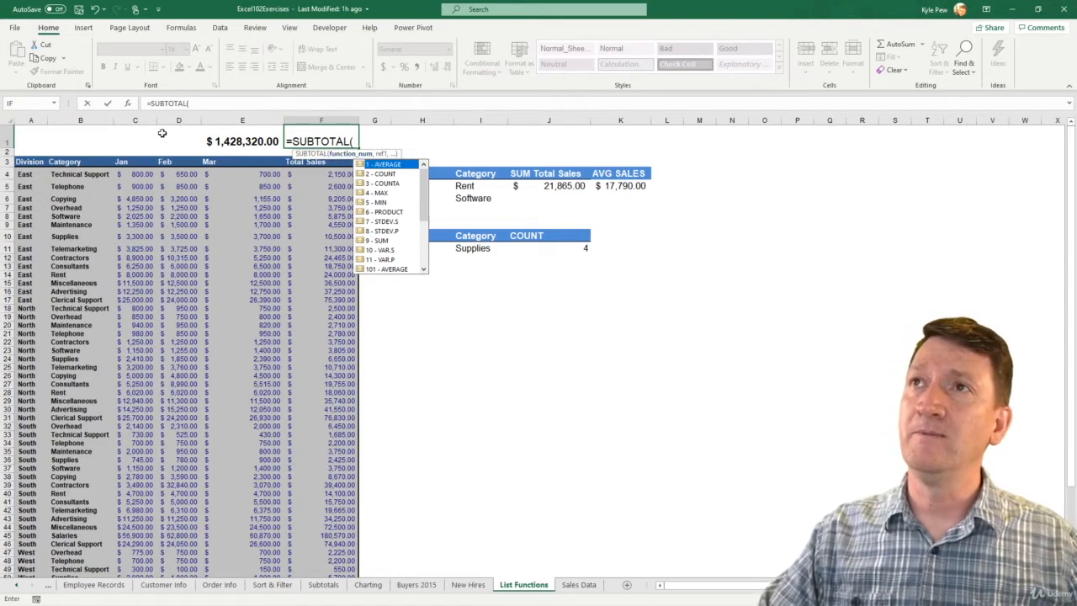
click(128, 104)
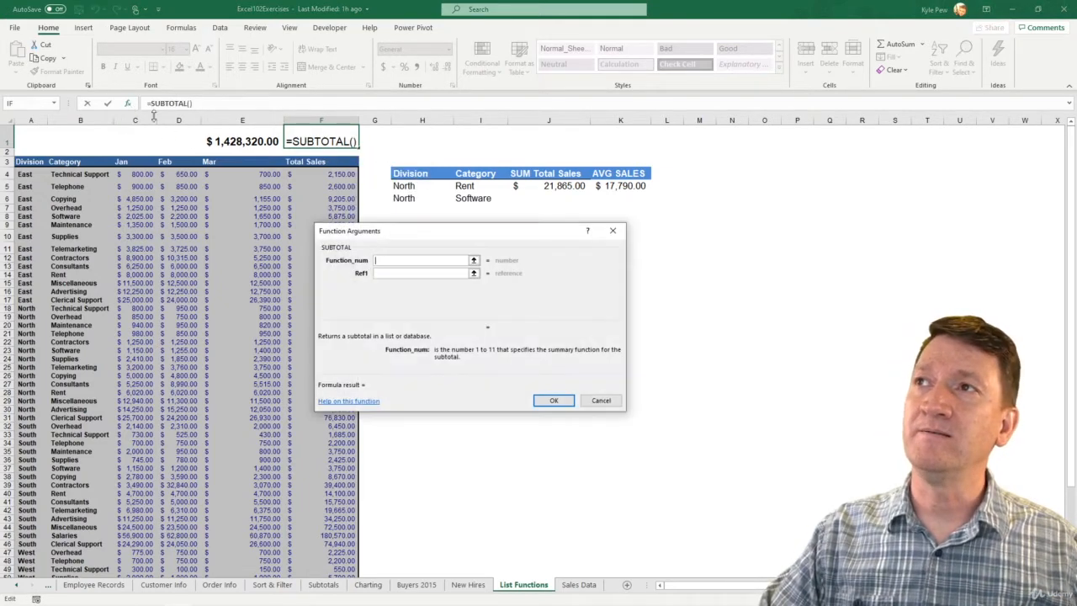
drag(410, 231, 248, 183)
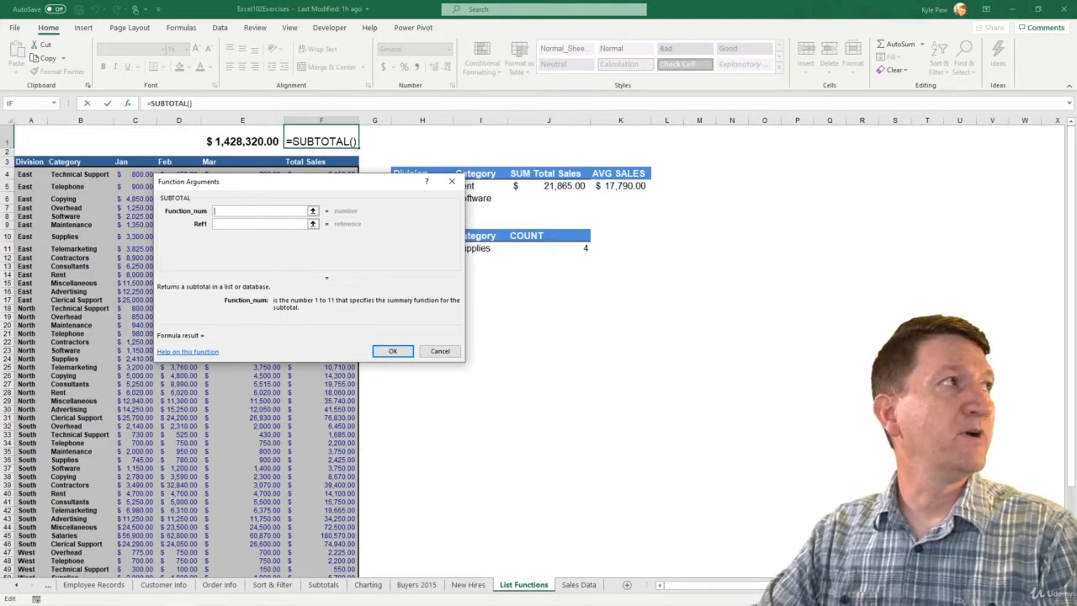
Step: Examine the SUBTOTAL help article's table of function numbers, comparing those that include hidden values with those that ignore them
drag(1, 148, 569, 48)
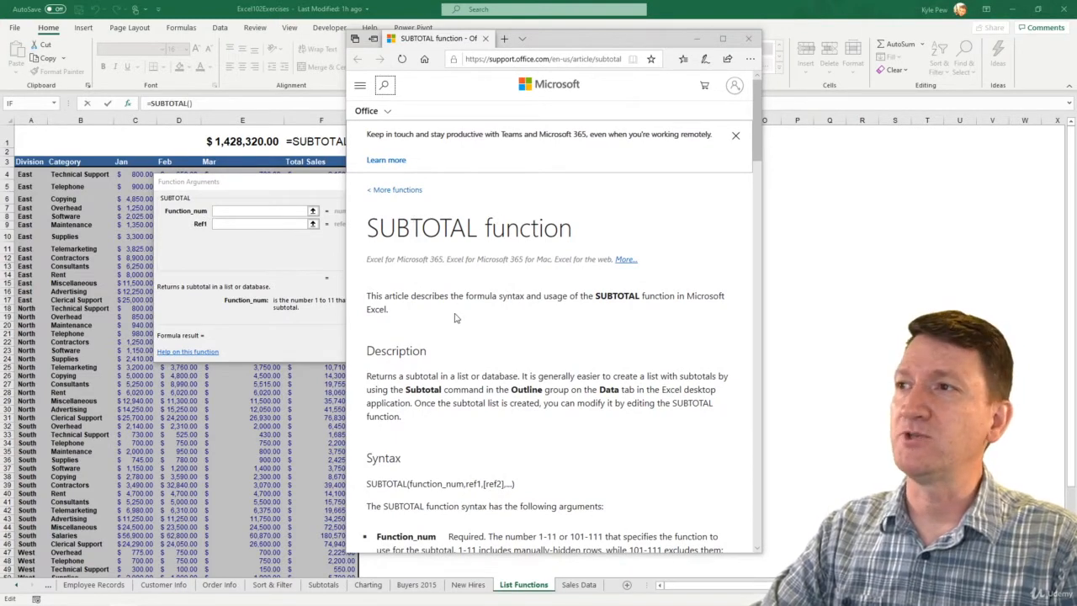
scroll(455, 317, down, 4)
scroll(455, 317, down, 3)
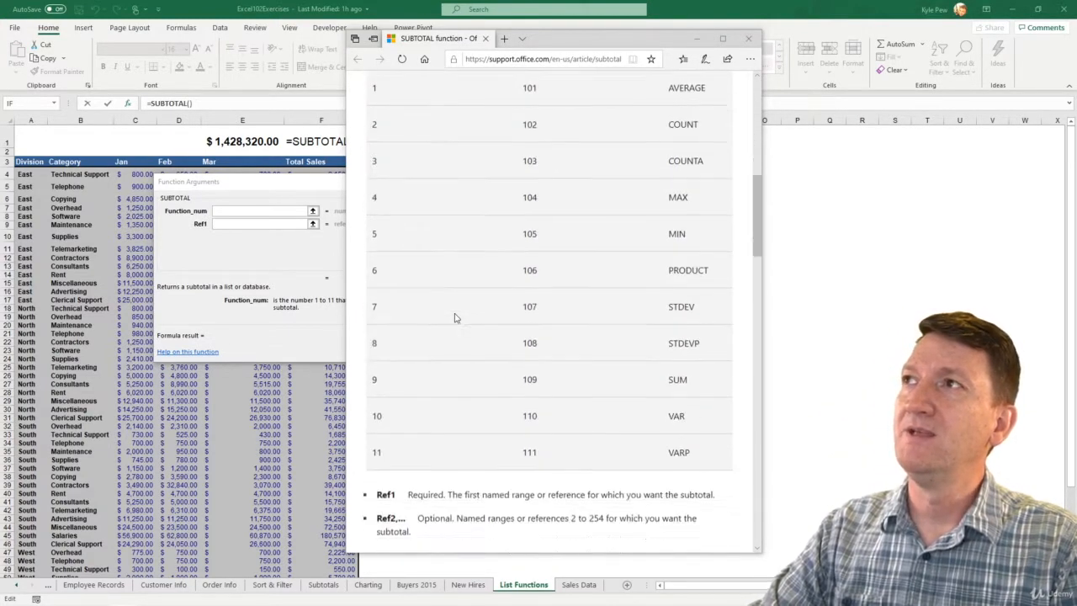
scroll(454, 315, up, 2)
scroll(454, 311, down, 1)
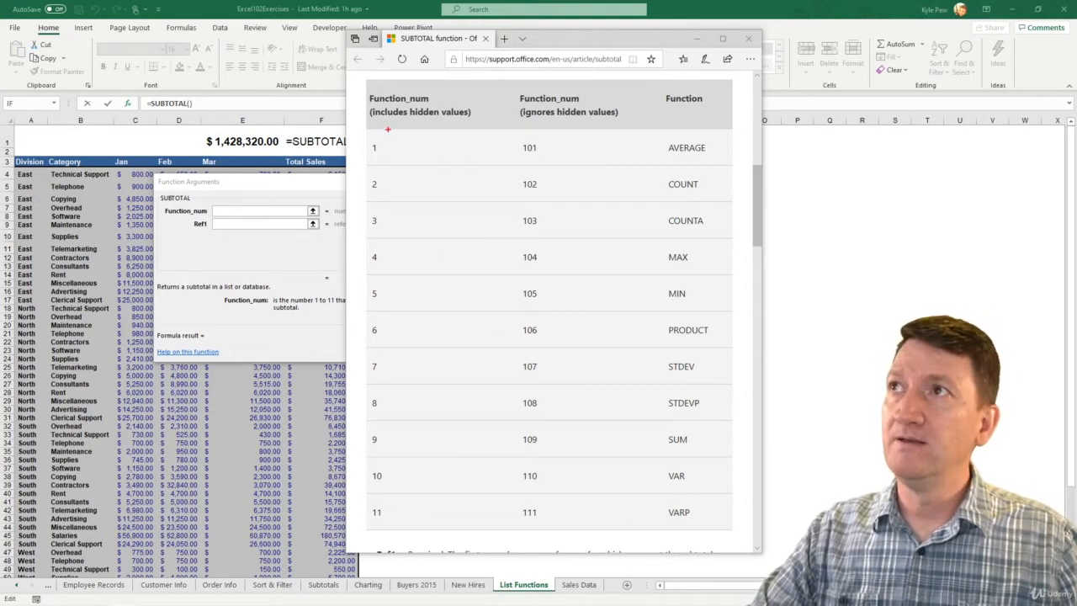
drag(368, 102, 475, 124)
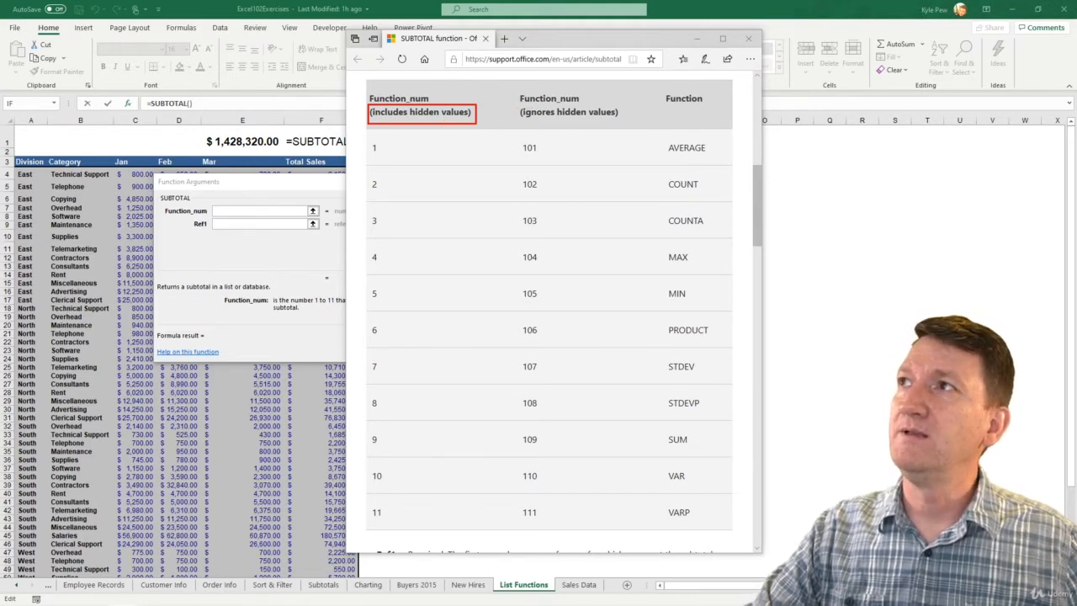
drag(516, 103, 627, 125)
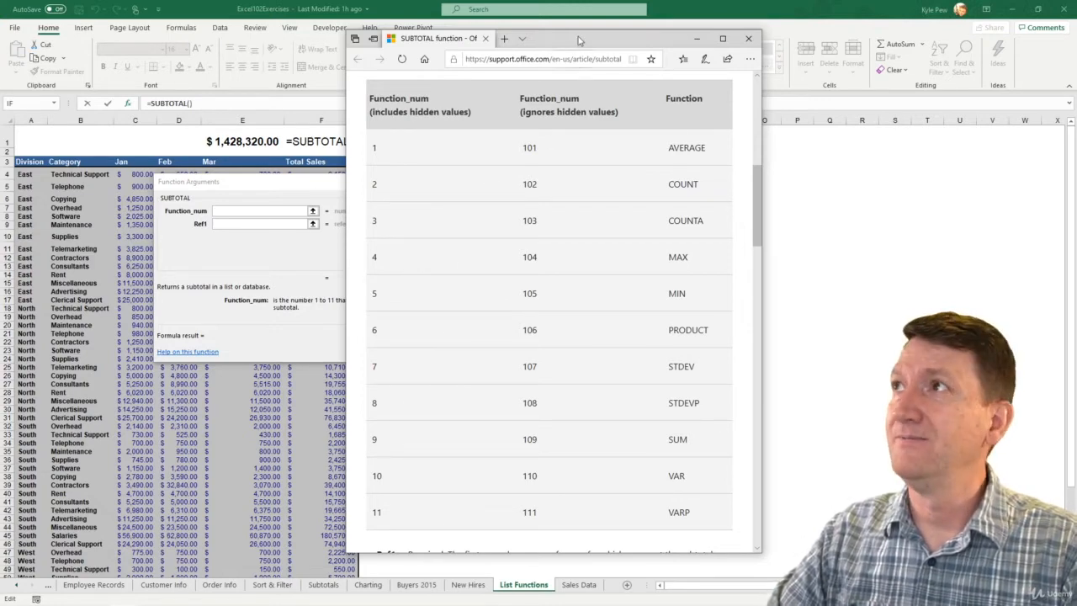
drag(578, 37, 0, 36)
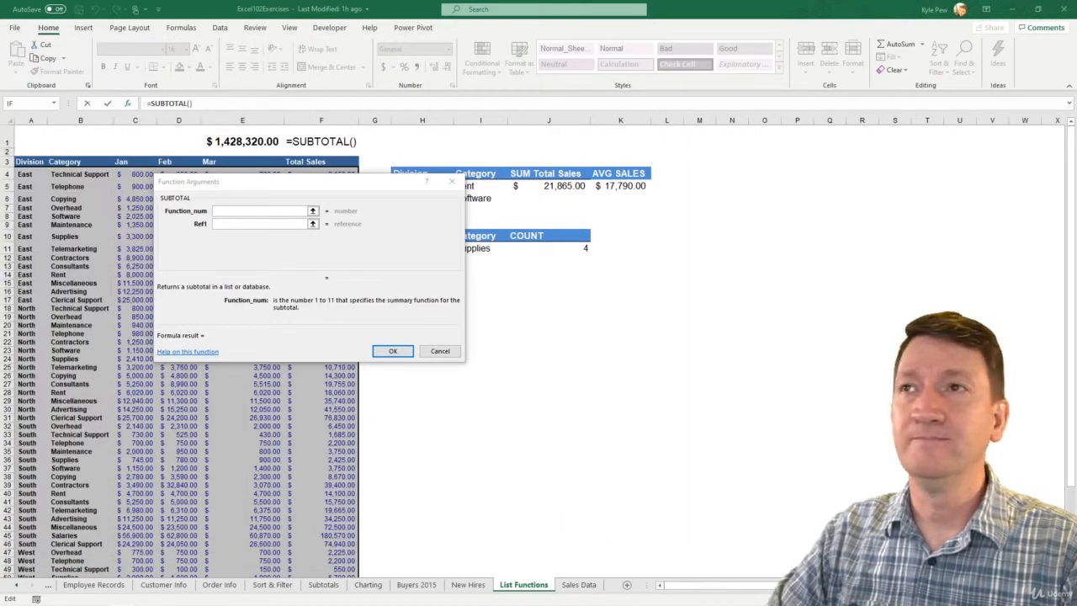
Step: Complete the SUBTOTAL formula in F1 with function number 9 and reference F4:F61, and format the cell in Accounting number format
click(222, 211)
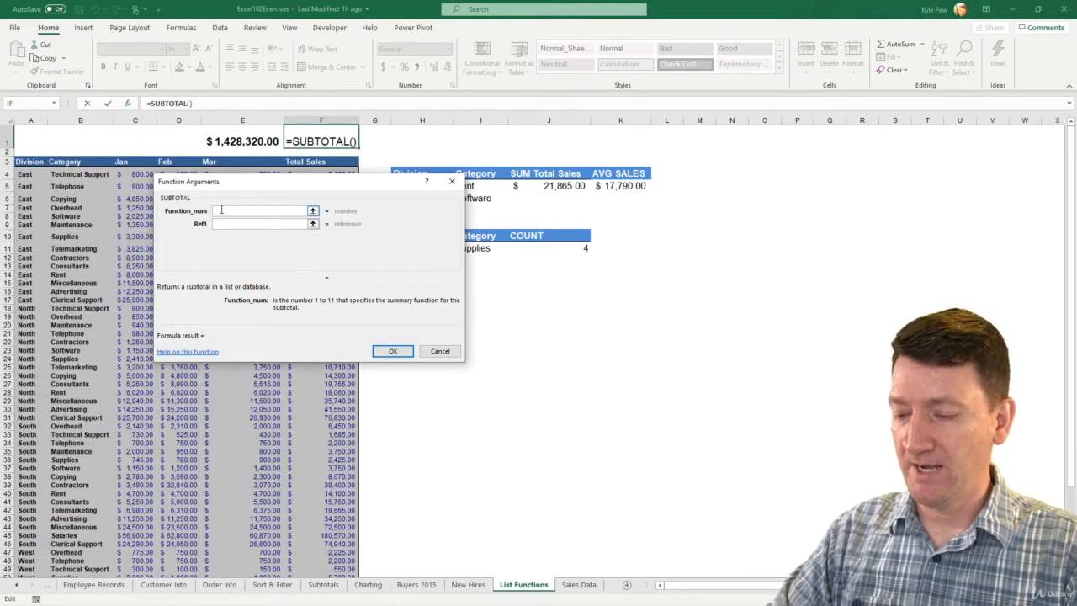
text(9)
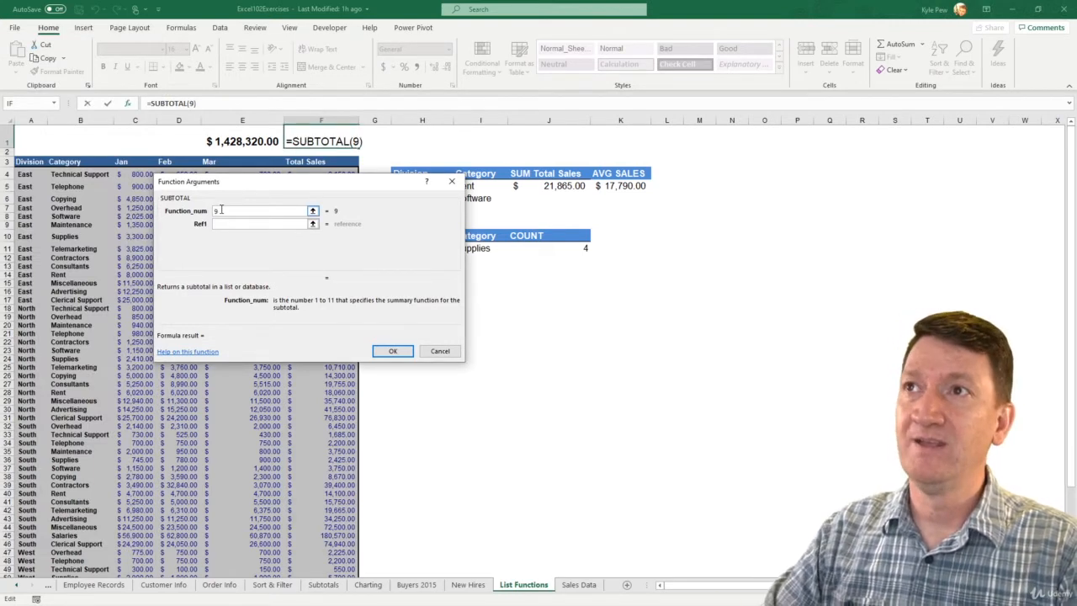
click(221, 223)
drag(231, 189, 460, 216)
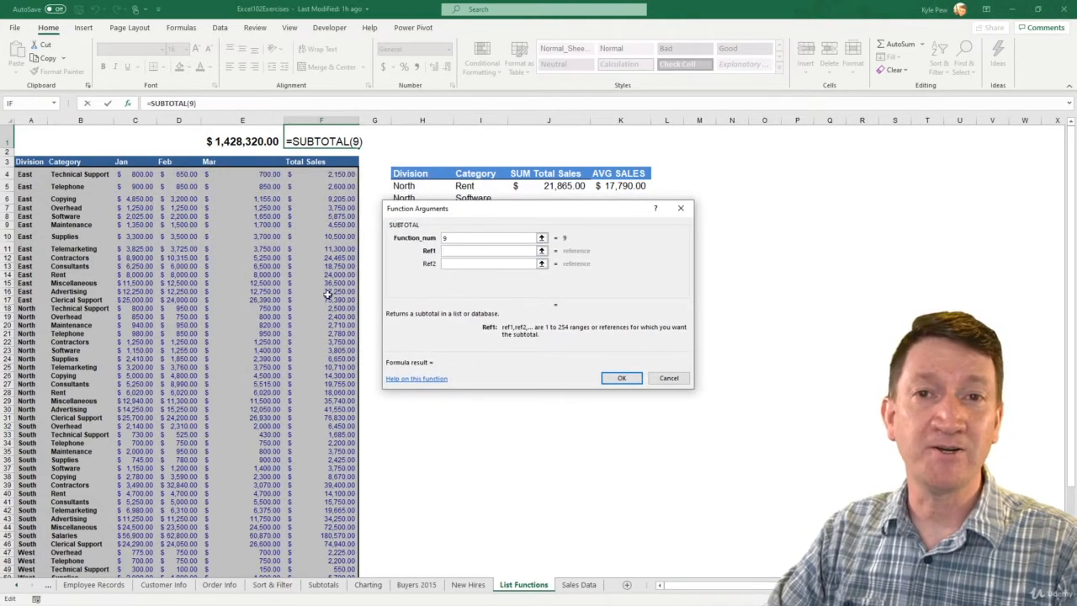
click(311, 173)
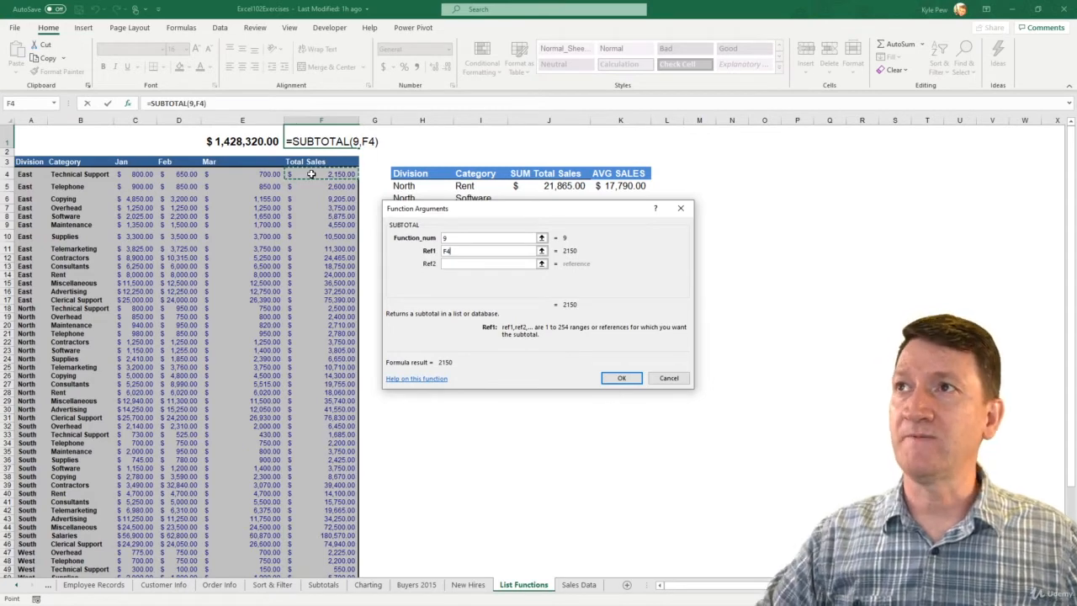
key(ctrl+shift+Down)
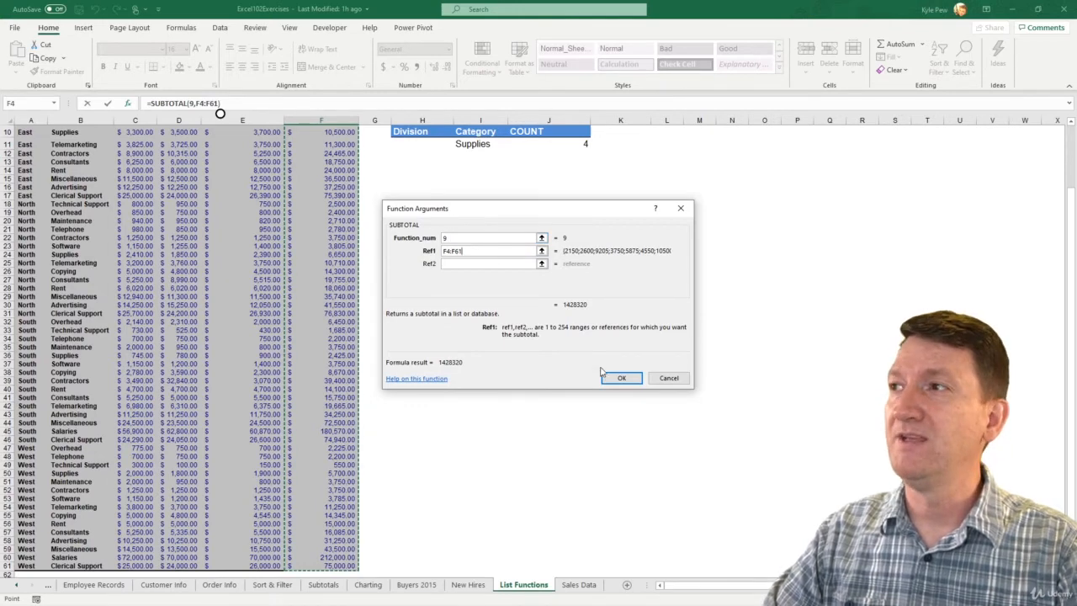
click(614, 378)
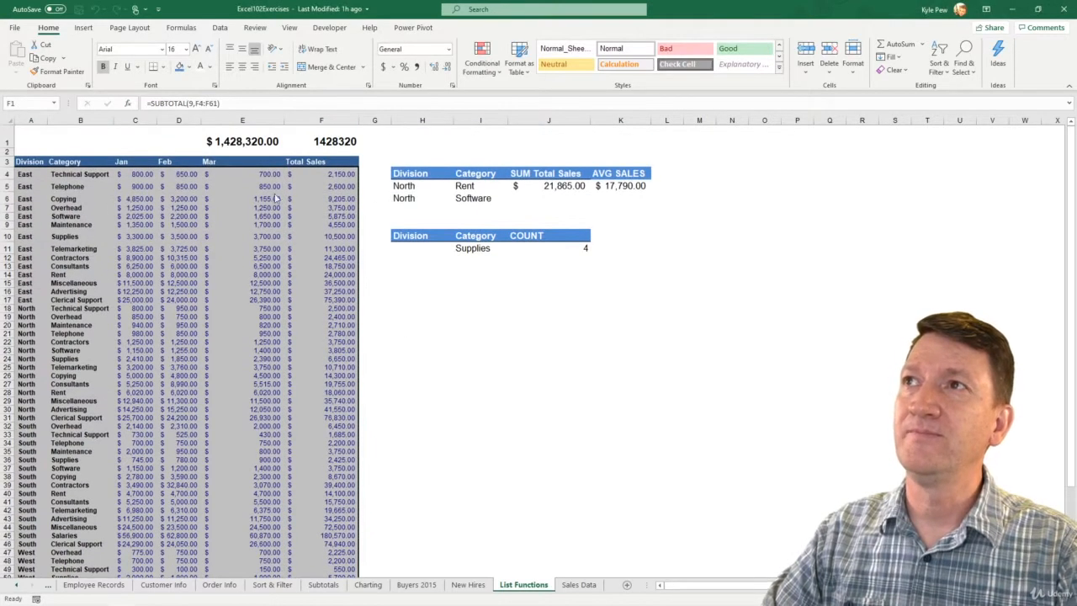
click(328, 144)
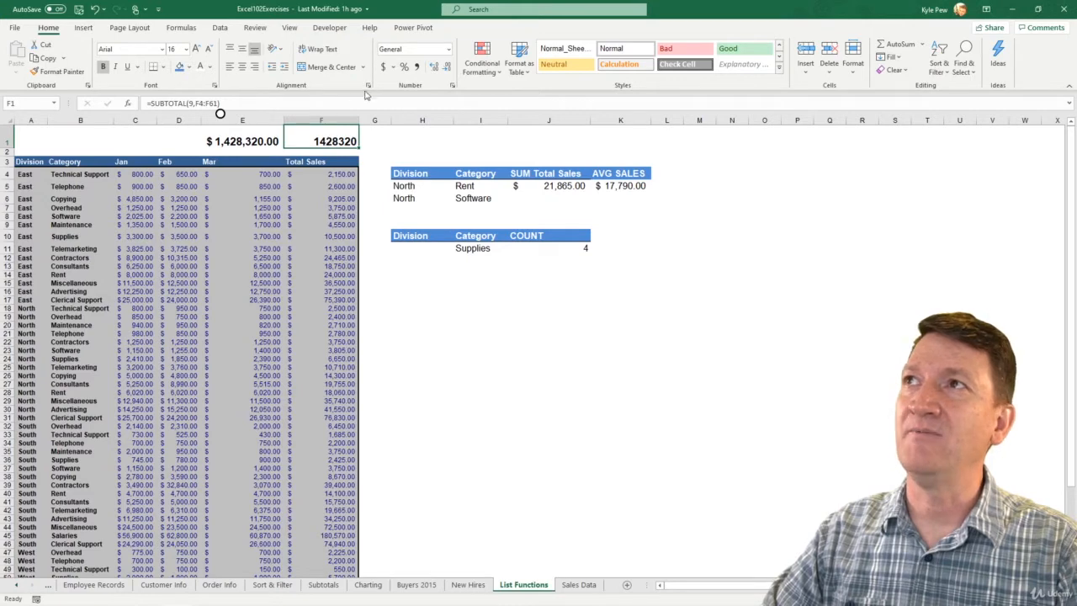
click(383, 67)
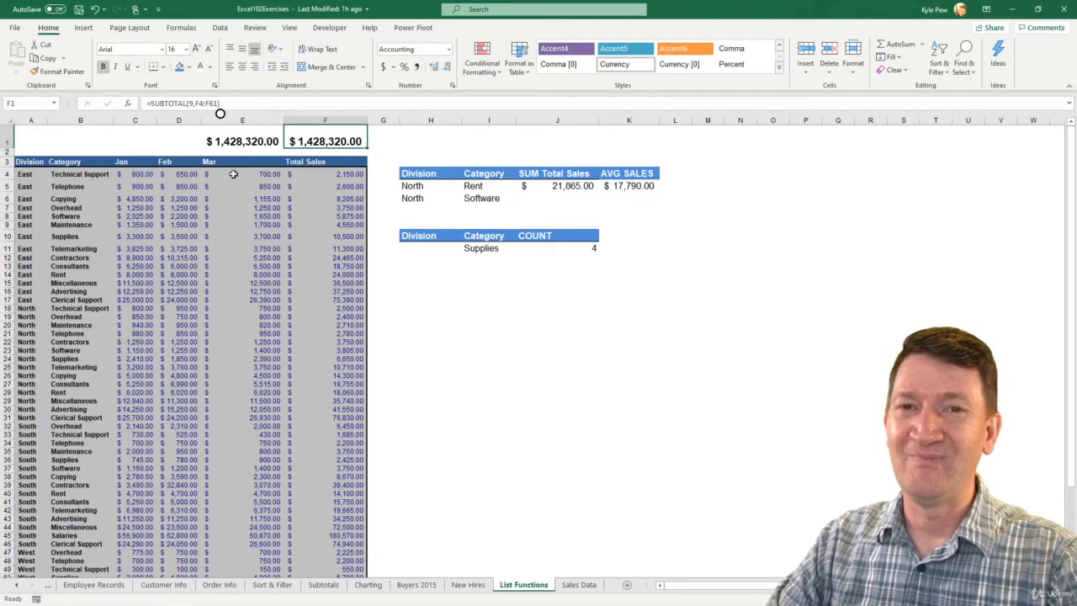
Step: Turn on filtering for the sales table that starts with the Division header in row 3
click(193, 284)
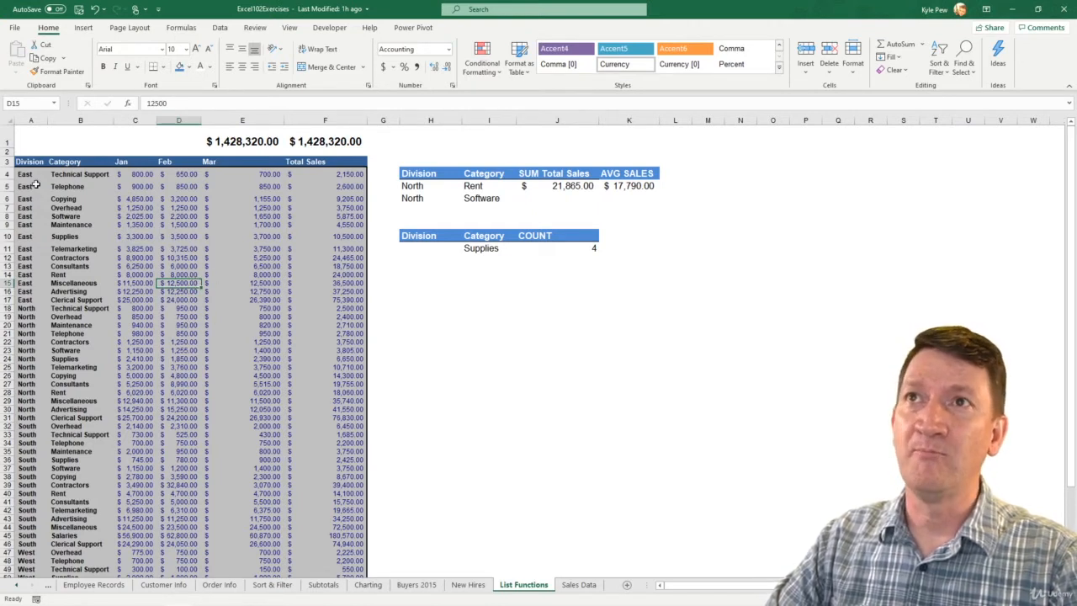
click(127, 225)
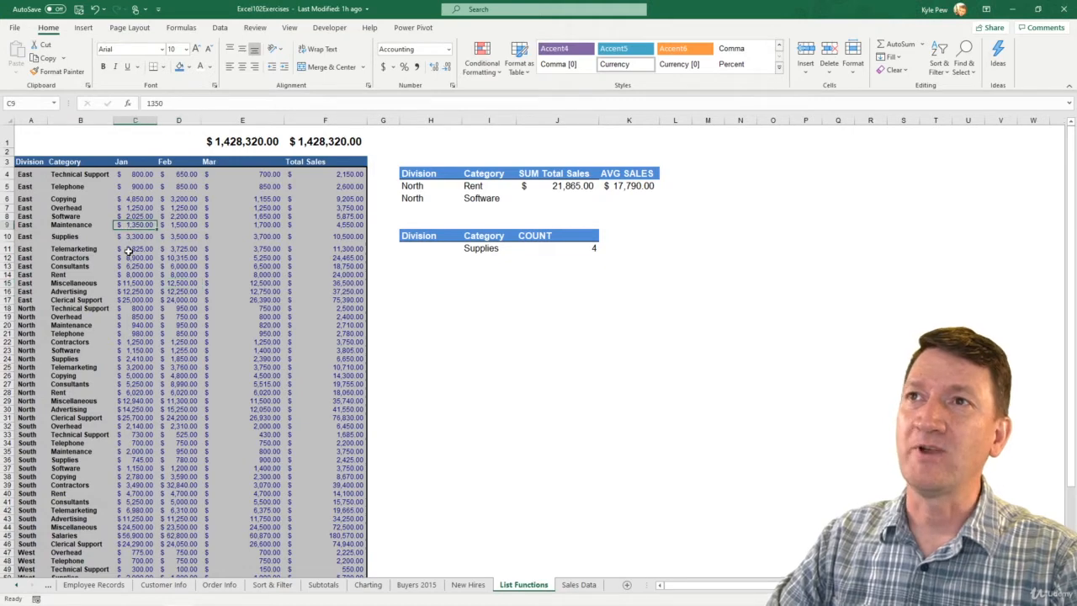
click(219, 30)
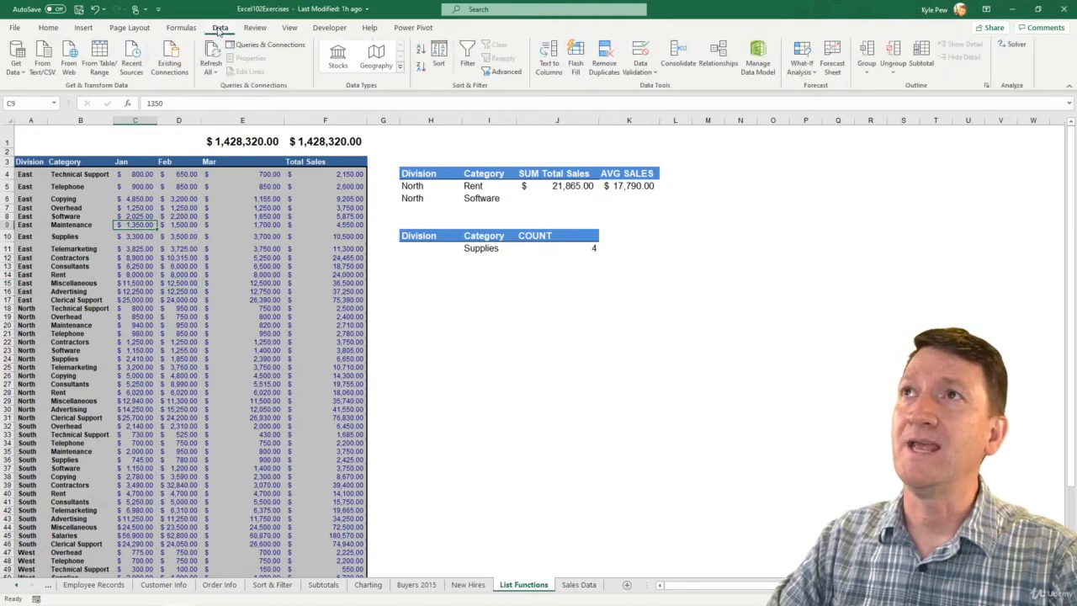
click(467, 56)
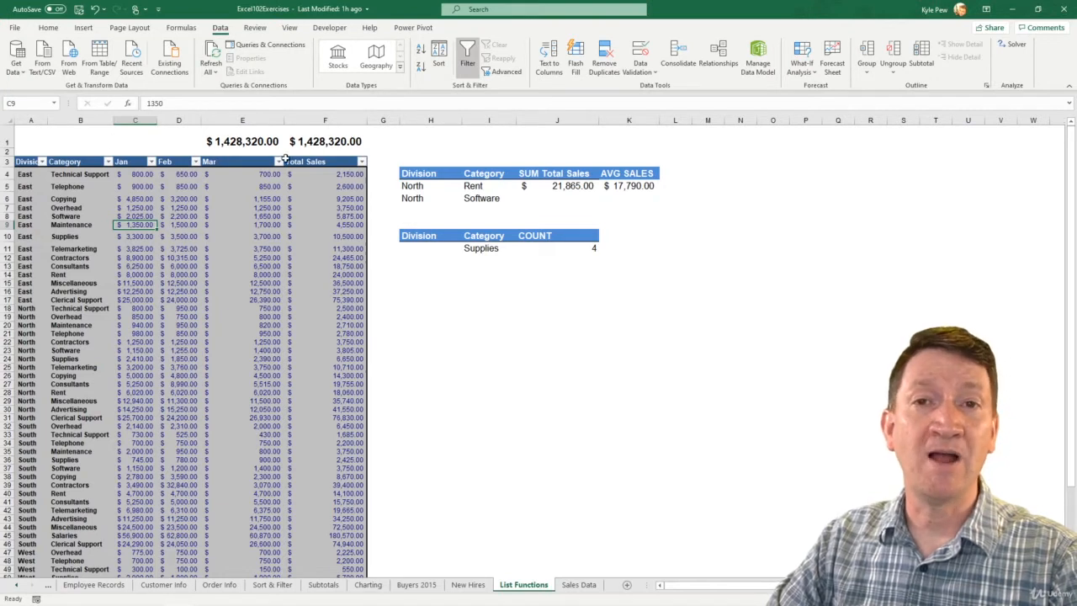
Step: Filter the Division column of the sales table to show only the East records
click(43, 162)
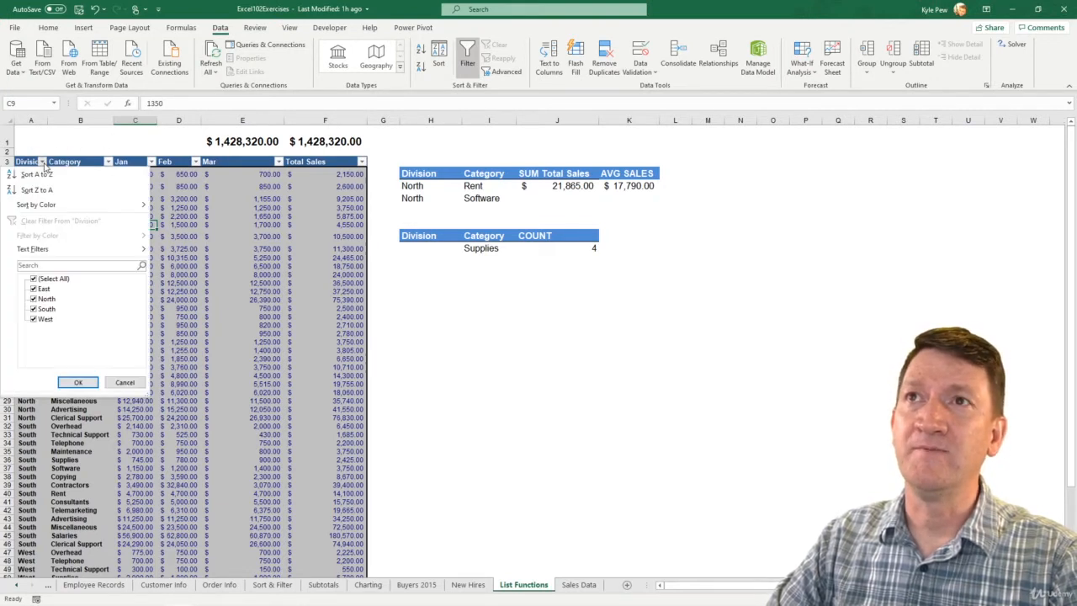
click(34, 279)
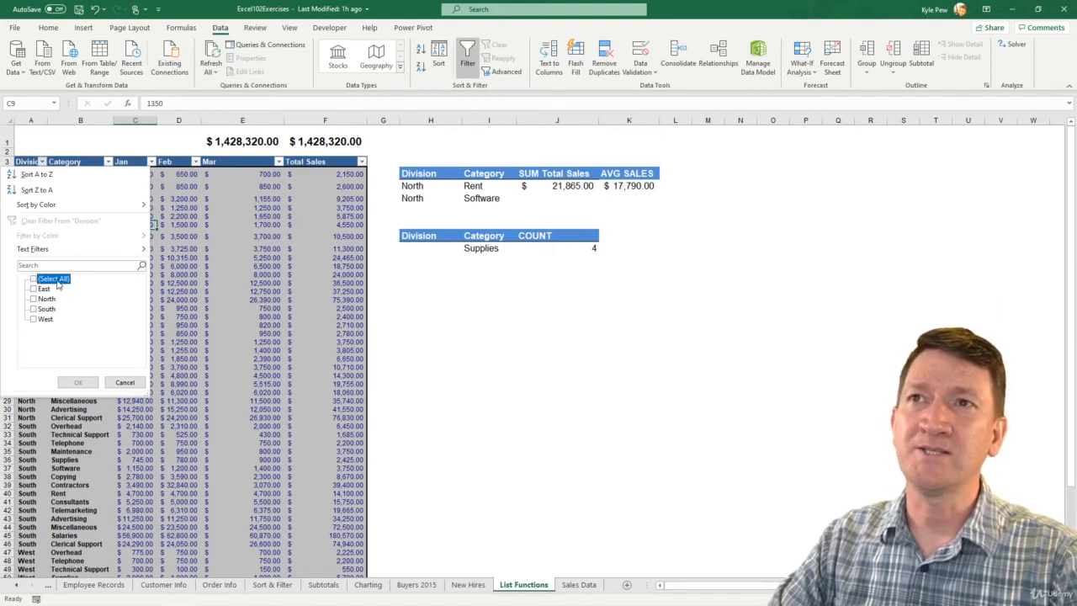
click(39, 289)
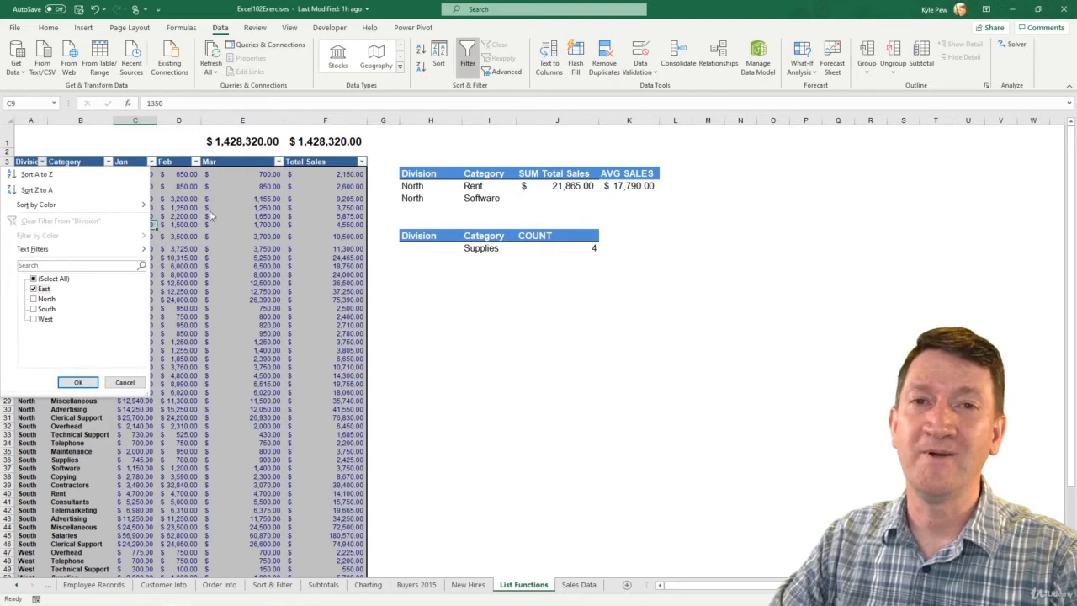
click(80, 381)
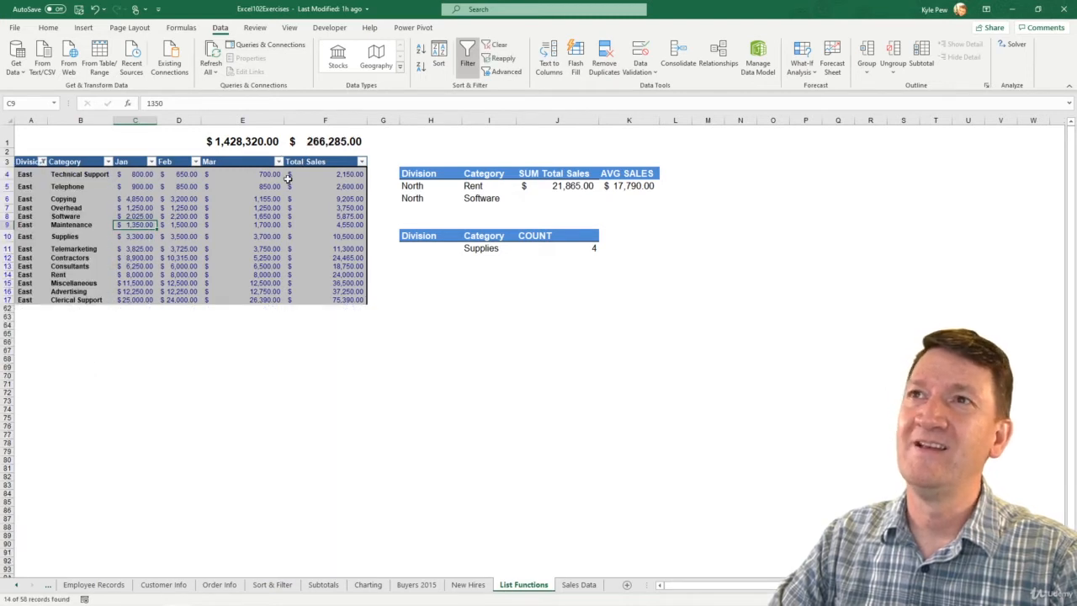